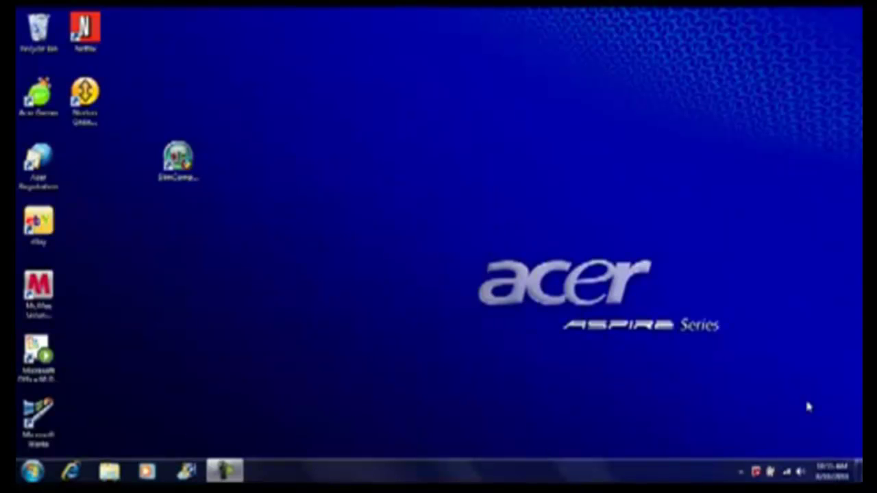
Launch SlimComputer from its desktop shortcut and look at the system information on its main page
click(176, 177)
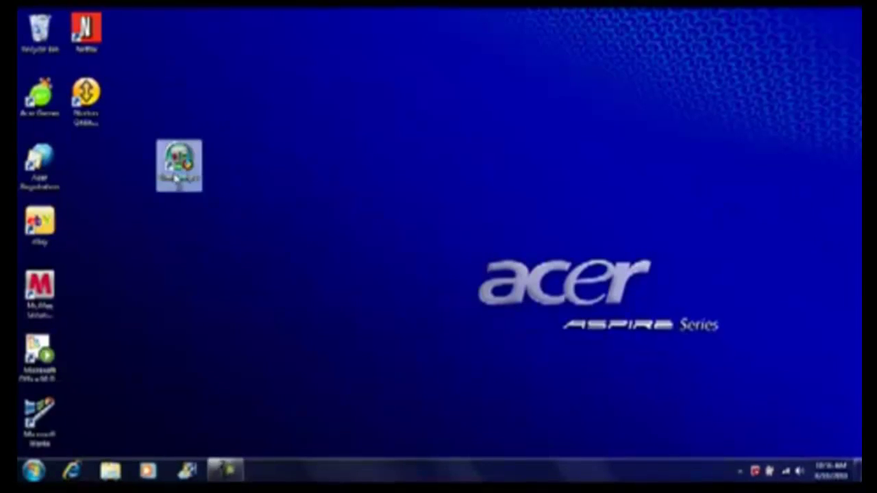
double_click(175, 177)
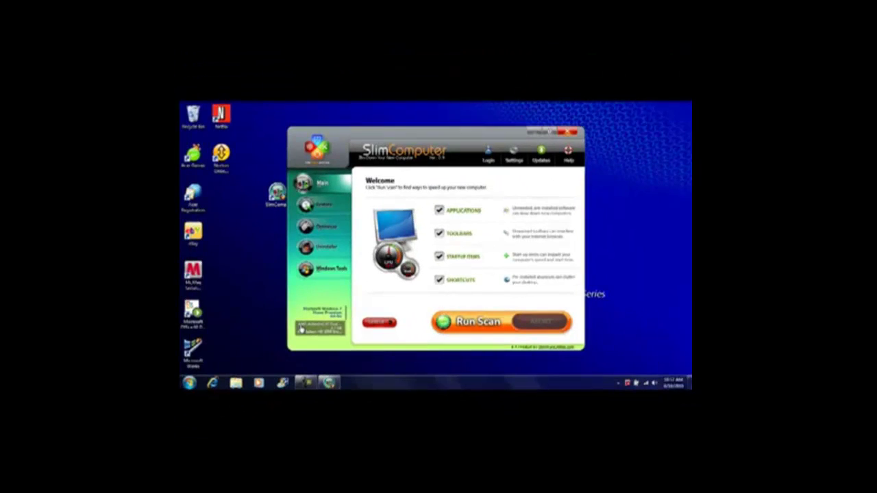
click(299, 330)
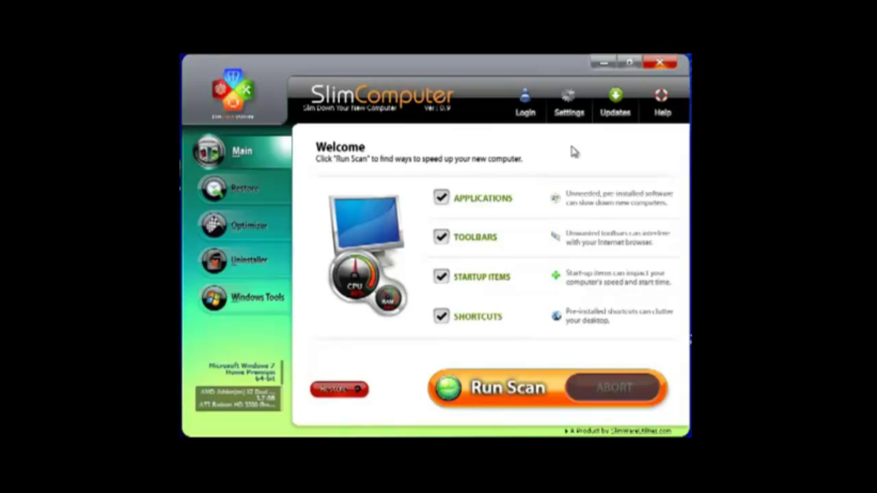
Try excluding Applications, Toolbars and Startup Items from the scan, and include all three categories again
click(440, 198)
click(441, 237)
click(441, 278)
click(442, 237)
click(442, 198)
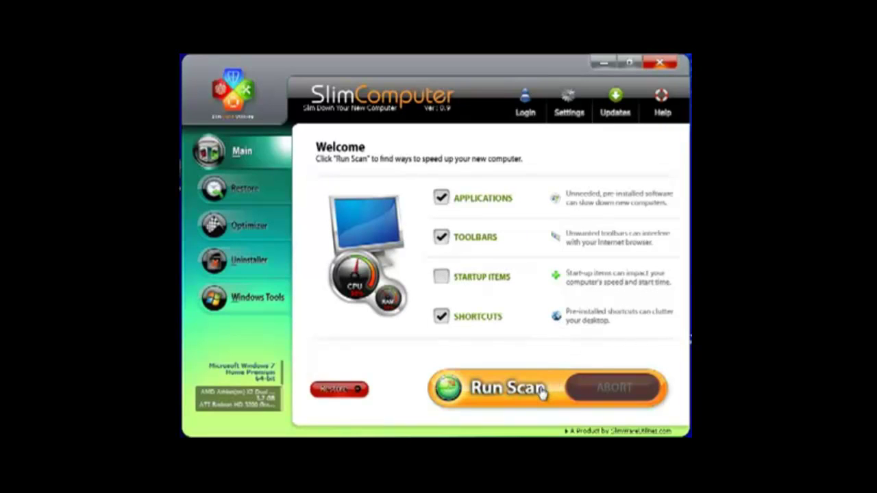
click(439, 277)
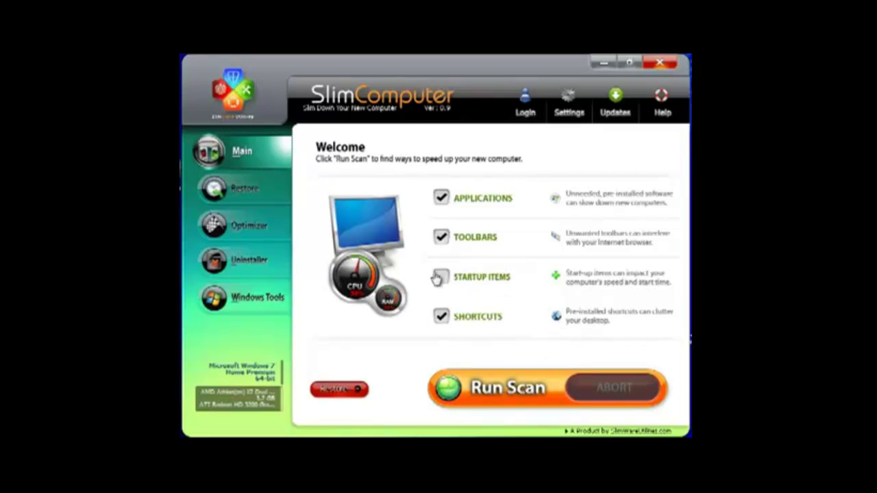
Run the scan on all four categories, and read the Applications description before returning to its results
click(522, 389)
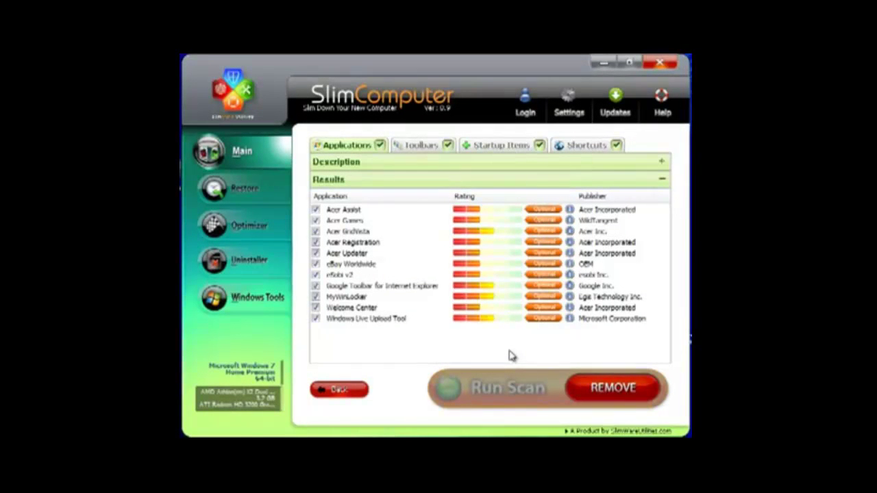
click(433, 181)
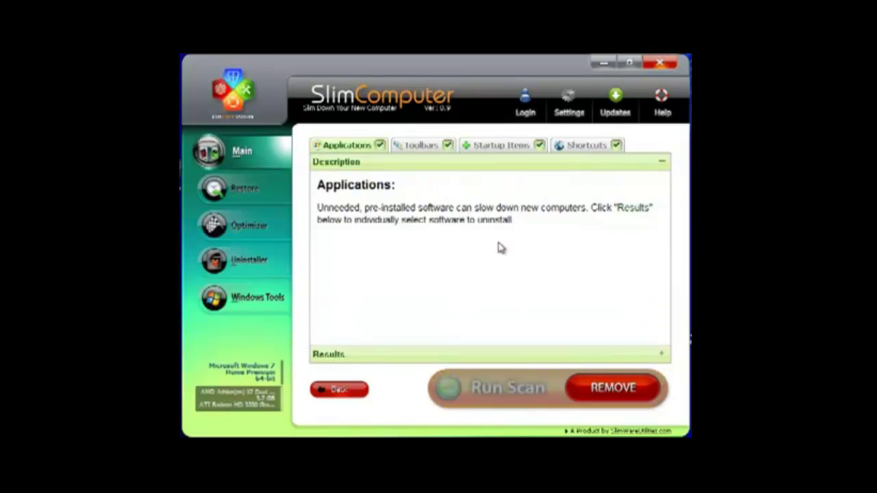
click(463, 168)
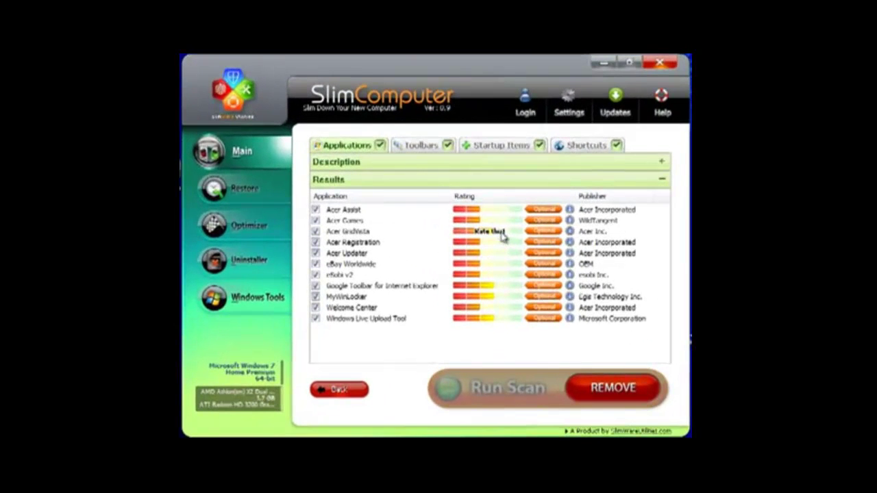
Draft an Optional rating for Acer GridVista with type Communications and reason "Is resource intensive", and close the form without saving
click(503, 233)
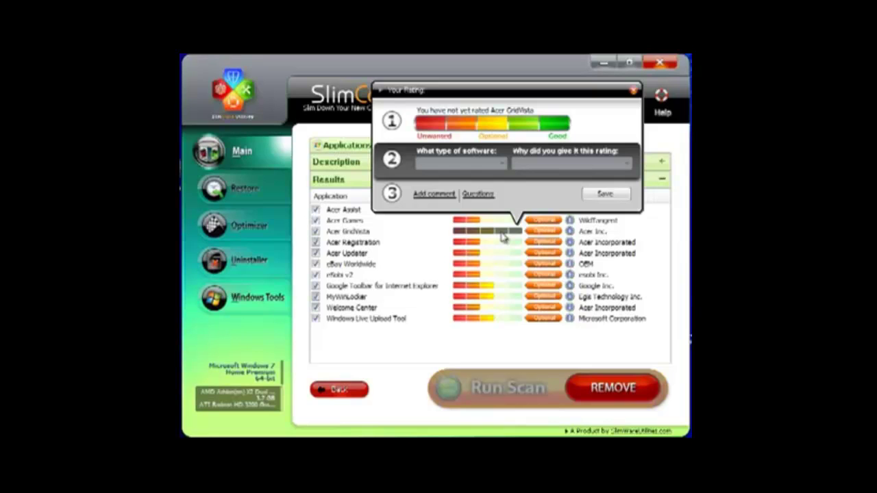
click(464, 123)
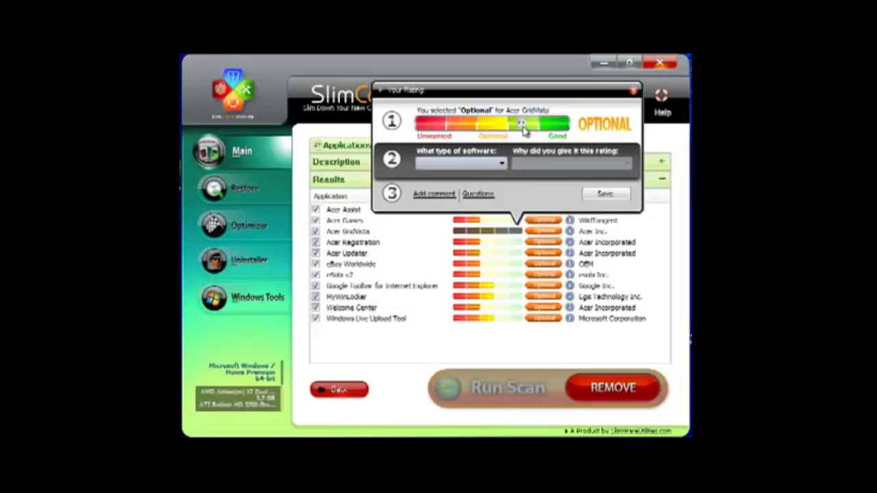
click(501, 164)
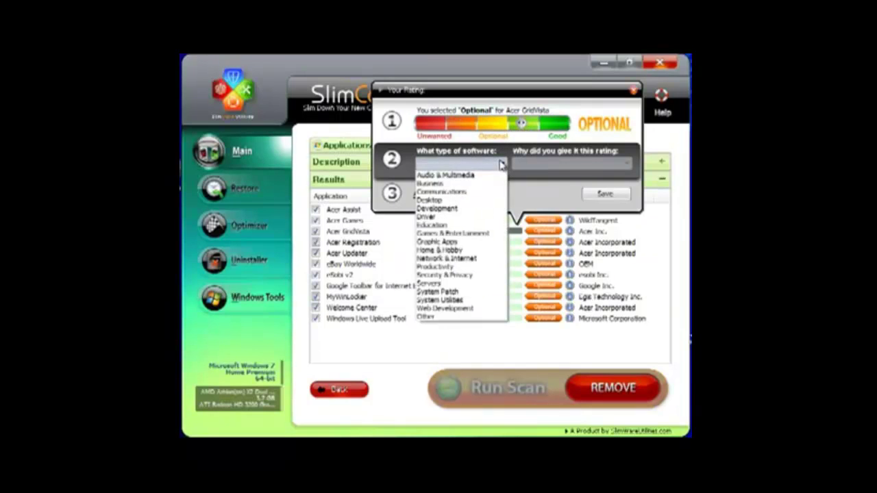
click(470, 192)
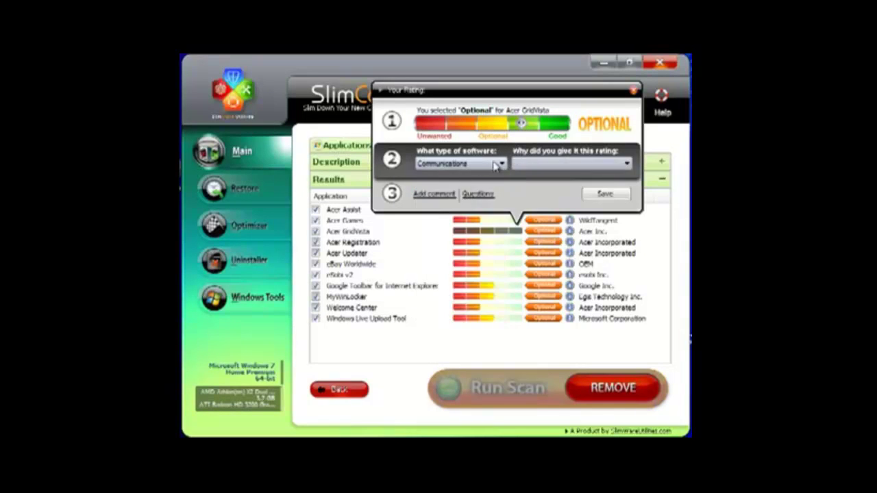
click(627, 165)
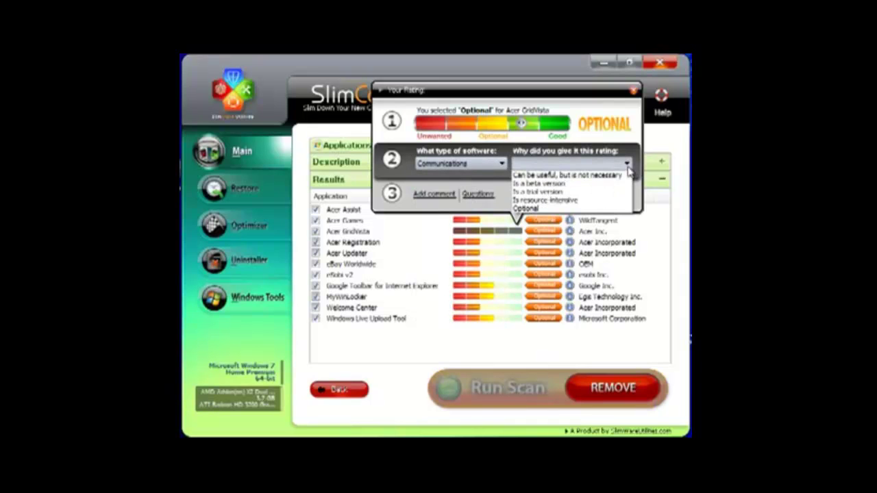
click(578, 200)
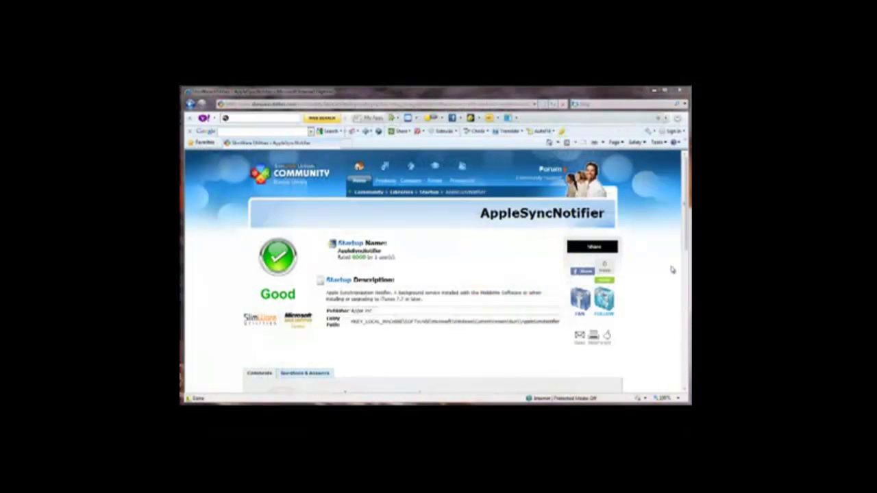
drag(687, 246, 684, 316)
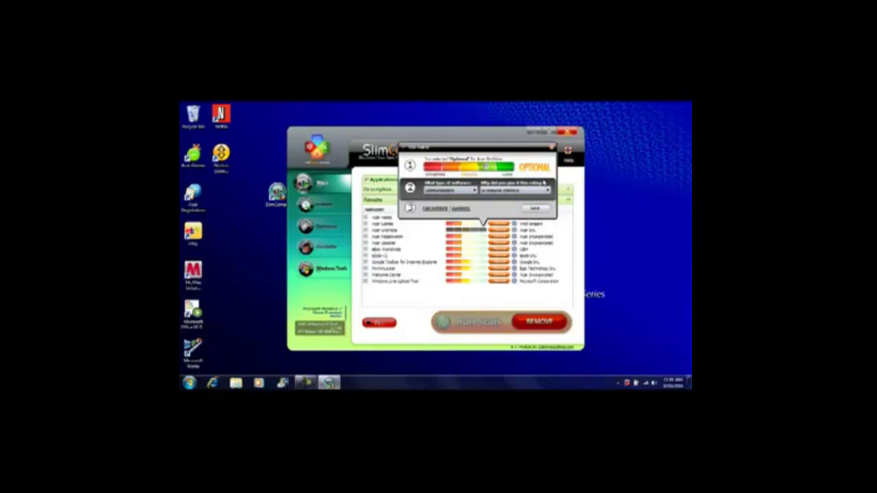
click(553, 149)
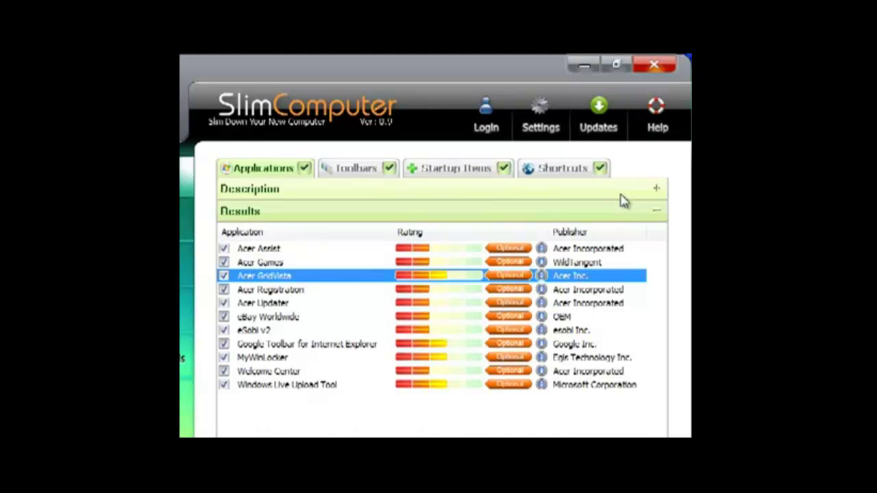
click(485, 130)
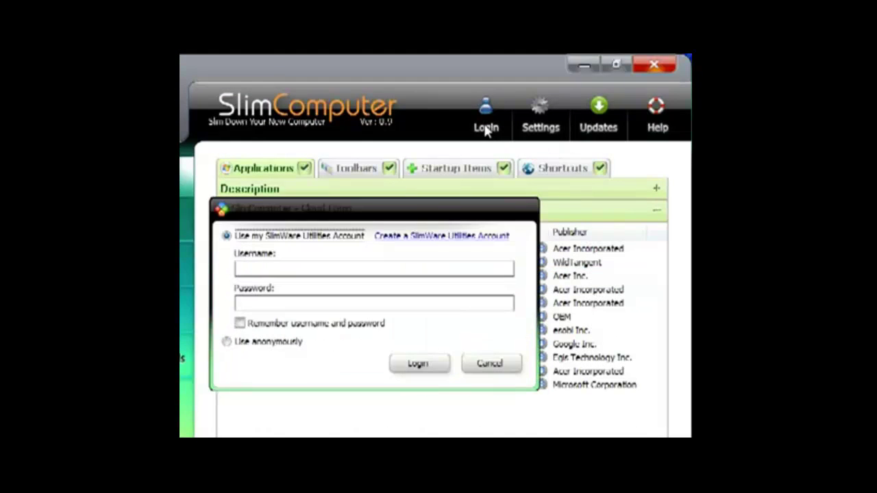
click(506, 267)
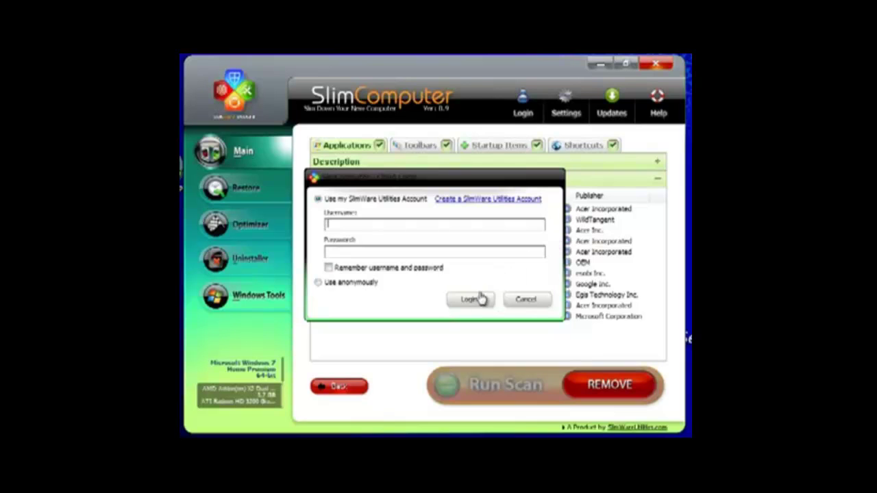
click(526, 300)
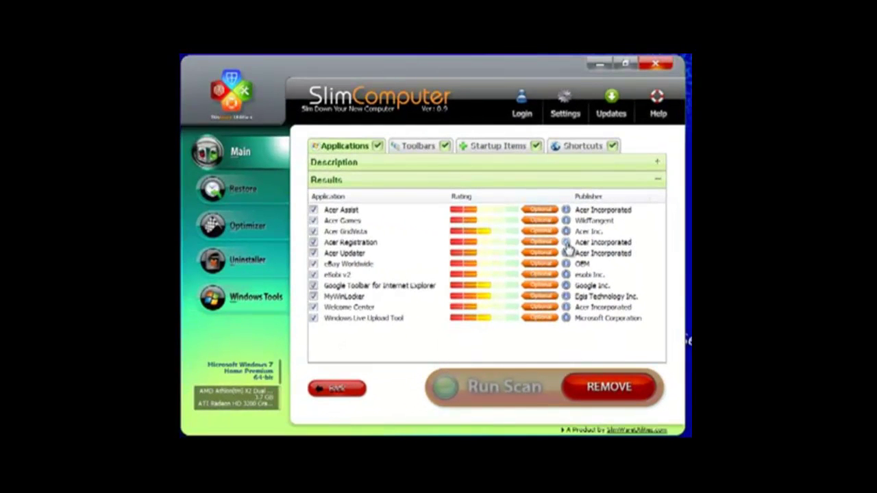
Review the scan results for Toolbars, Startup Items and Shortcuts
click(423, 146)
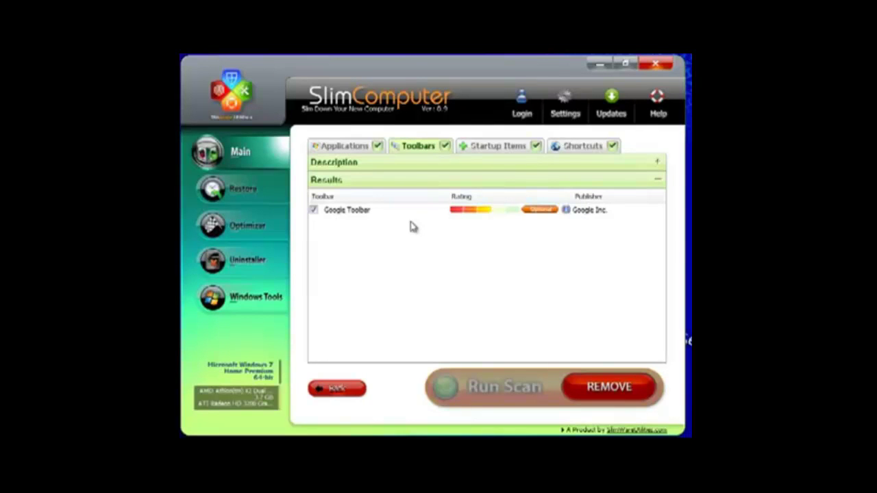
click(494, 152)
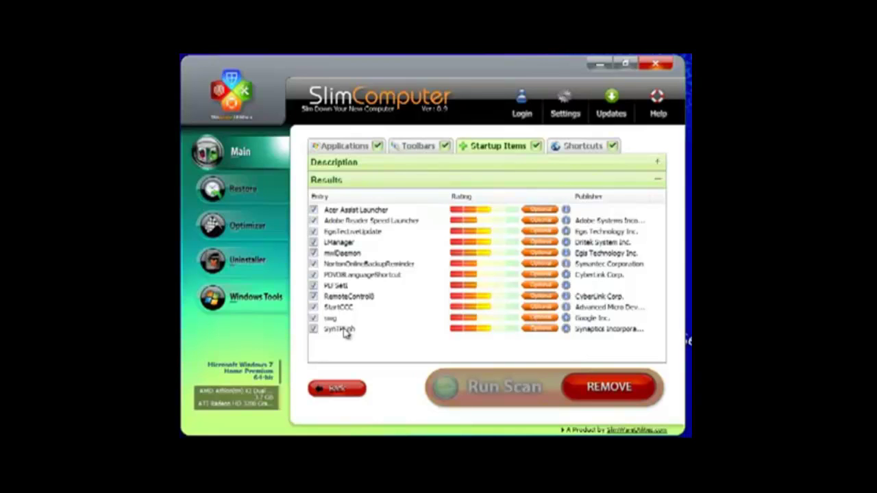
click(581, 148)
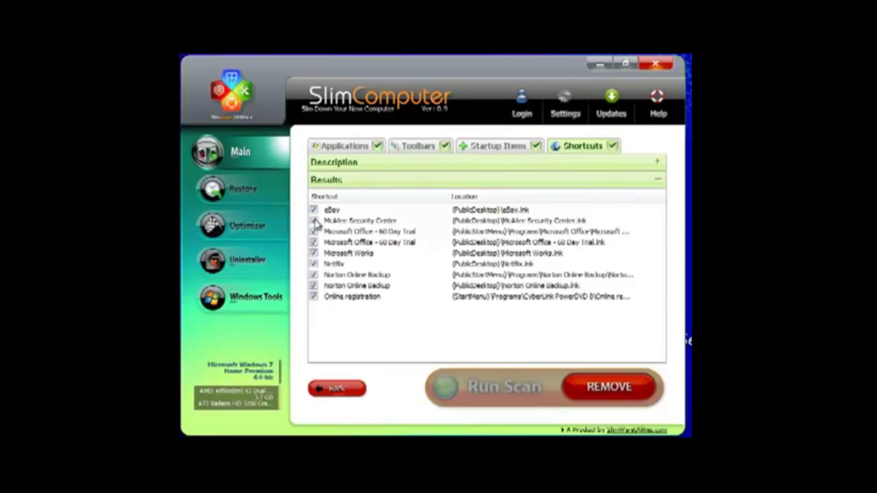
Exclude the McAfee Security Center, Start-menu Microsoft Office - 60 Day Trial, Netflix and Microsoft Works shortcuts from removal
click(314, 221)
click(314, 231)
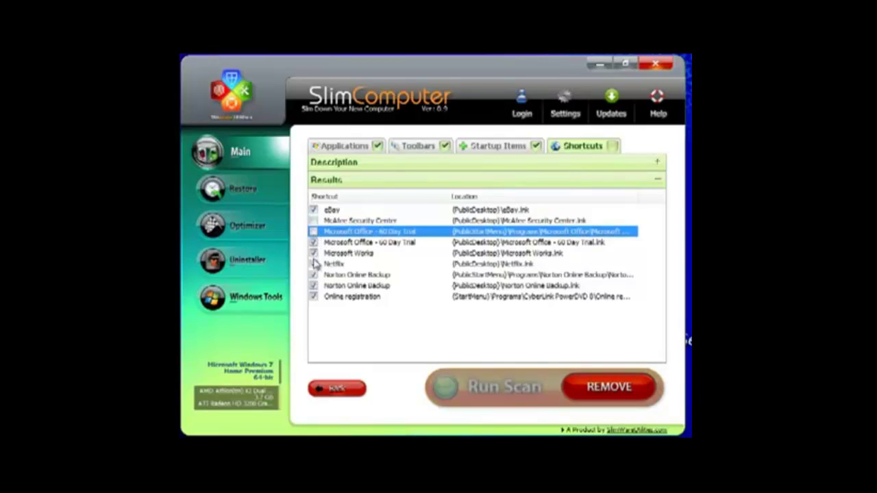
click(314, 264)
click(314, 253)
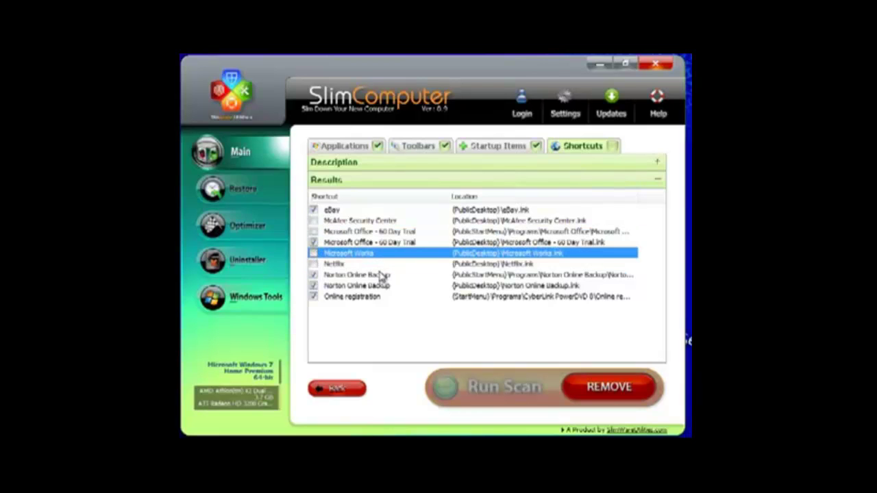
Exclude the startup items EgisTecLiveUpdate, LManager, mwlDaemon and NortonOnlineBackupReminder from removal
click(511, 153)
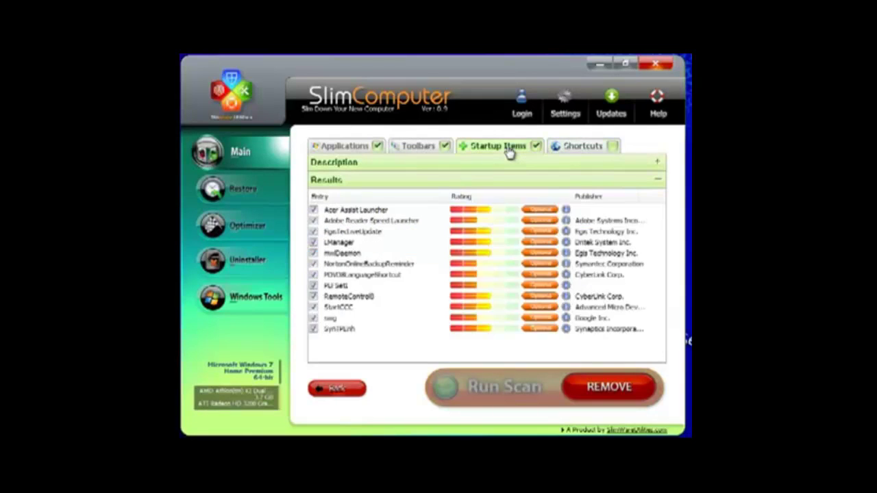
click(314, 231)
click(313, 242)
click(313, 253)
click(314, 264)
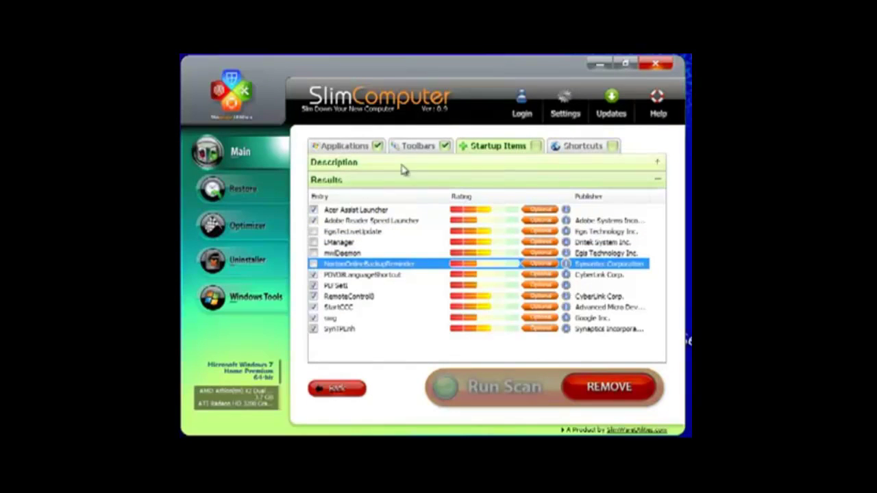
Exclude Google Toolbar and the applications Acer Games and Acer GridVista from removal, and return to the startup items
click(423, 152)
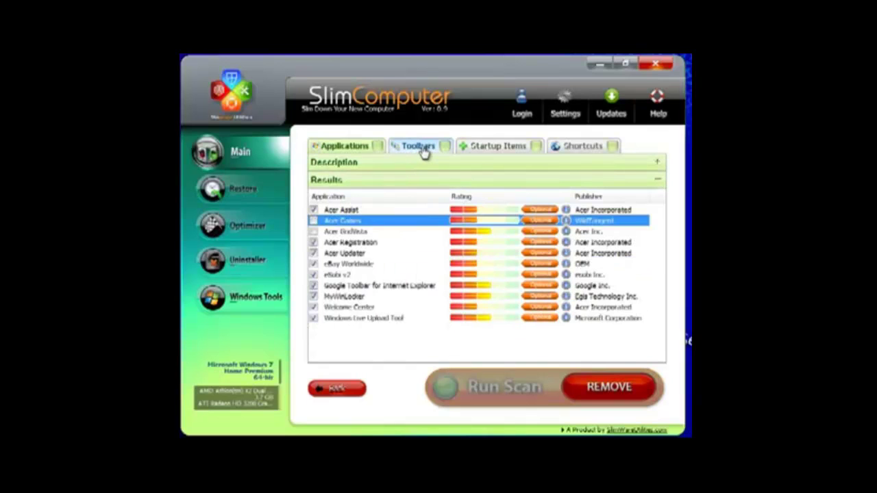
click(501, 148)
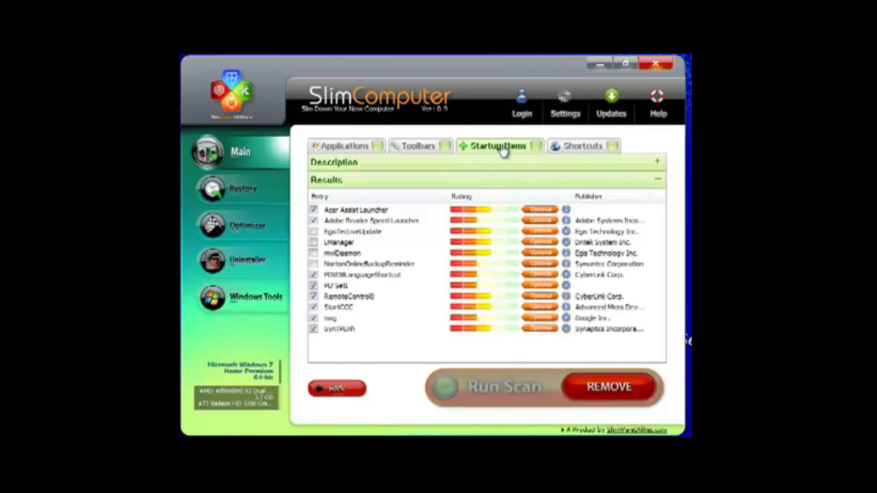
Remove the selected items, uninstall Acer Assist through its own uninstaller, and acknowledge the completed optimization
click(643, 393)
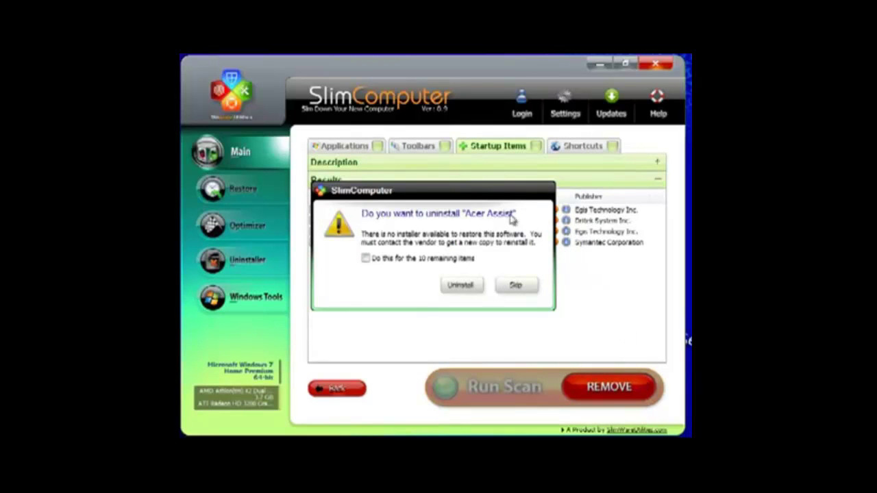
click(460, 288)
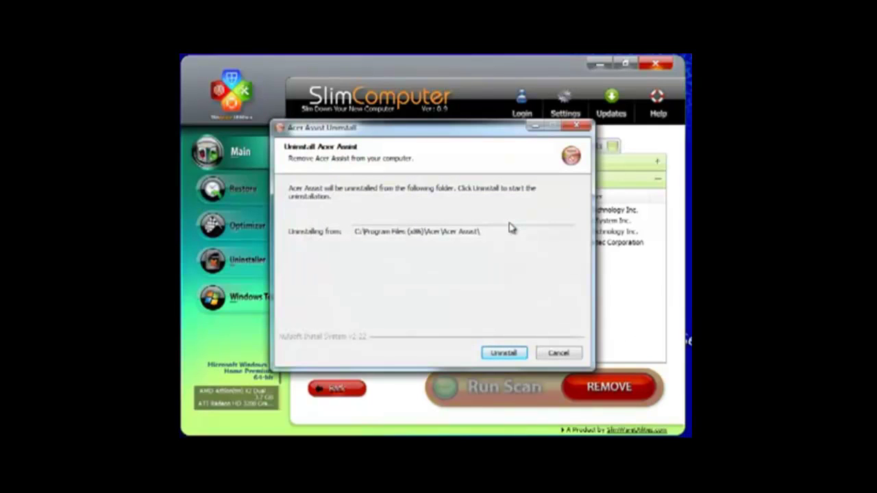
click(503, 353)
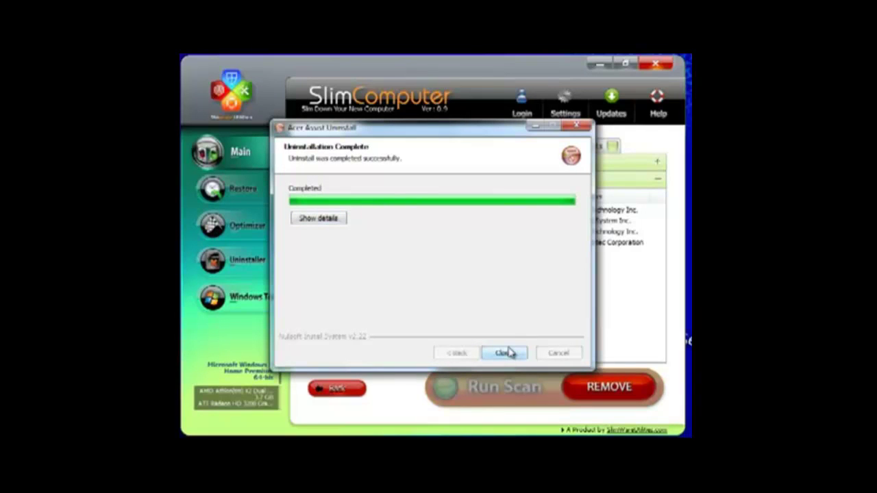
click(507, 353)
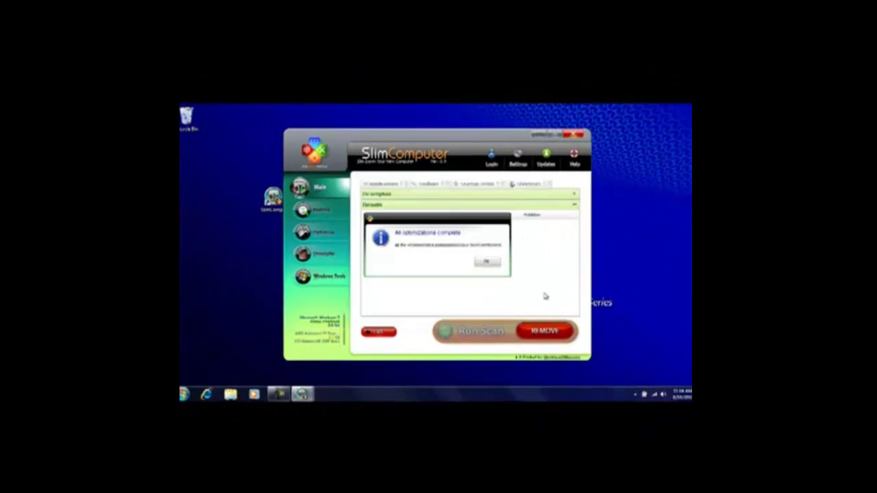
click(487, 261)
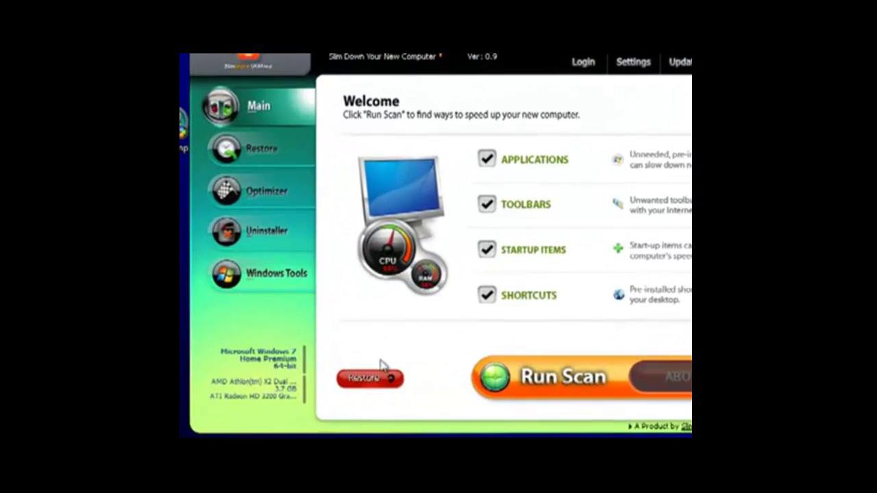
Review the removed applications, toolbars, startup items and shortcuts that are available to restore
click(359, 381)
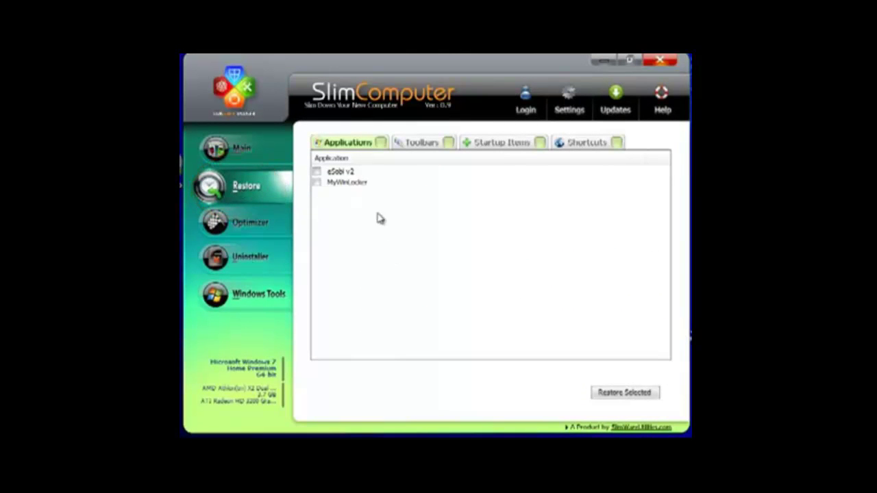
click(417, 144)
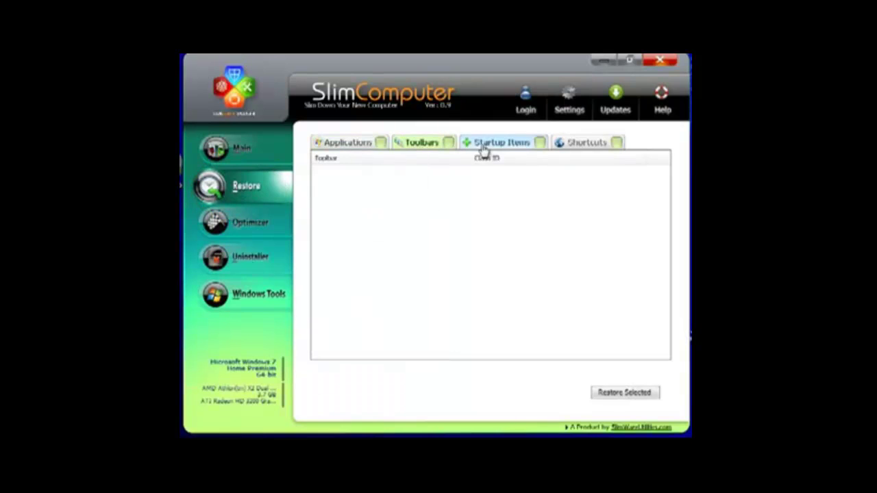
click(500, 147)
click(596, 145)
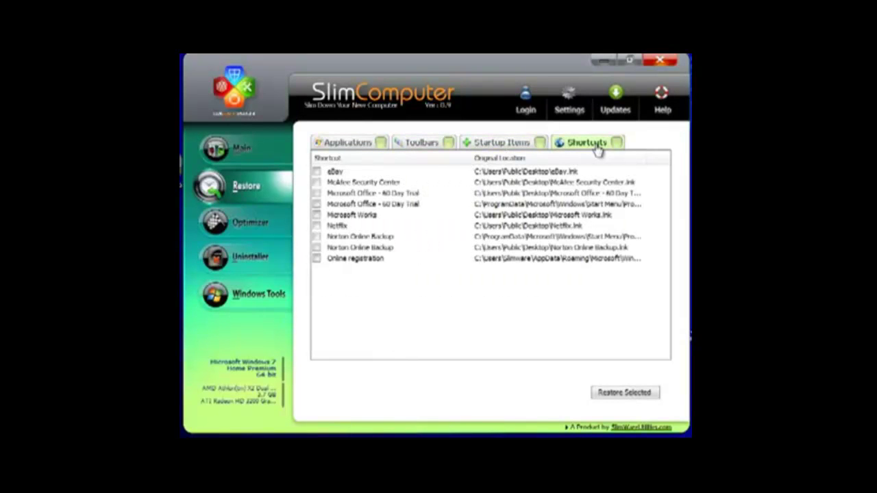
click(353, 146)
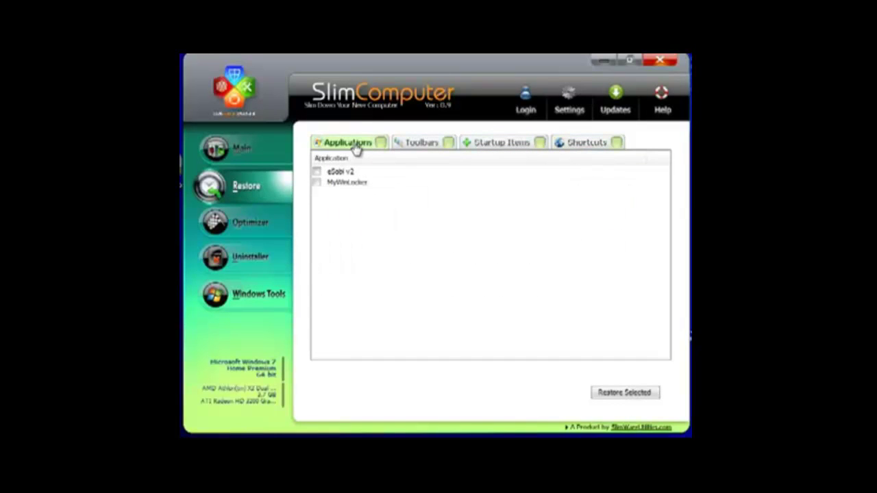
click(424, 152)
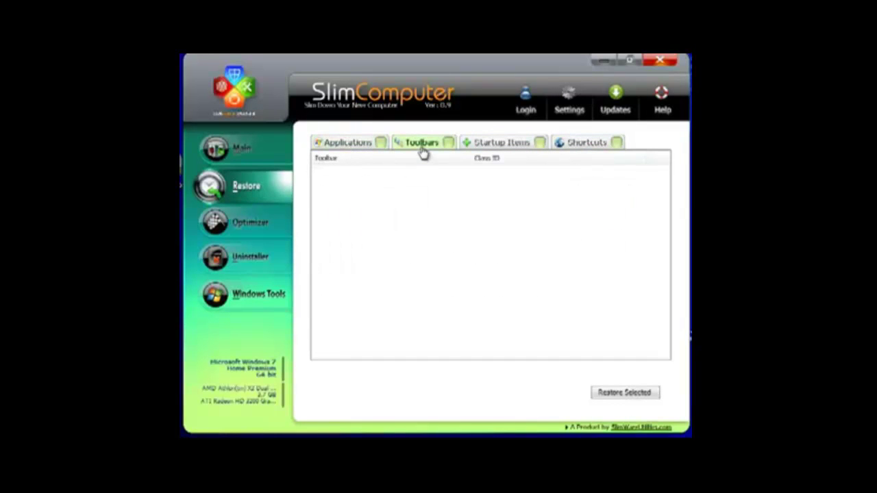
Restore the startup items Acer Assist Launcher and Adobe Reader Speed Launcher, and return to the main page
click(511, 144)
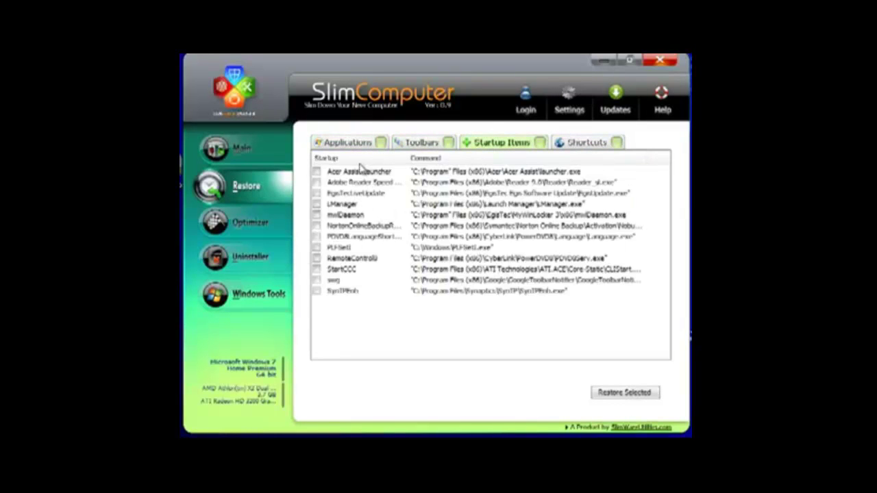
click(315, 171)
click(315, 182)
click(625, 393)
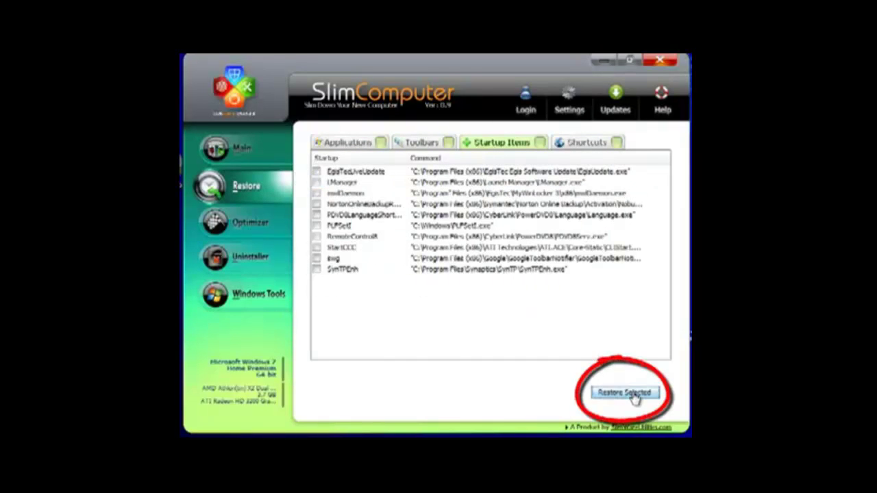
click(262, 159)
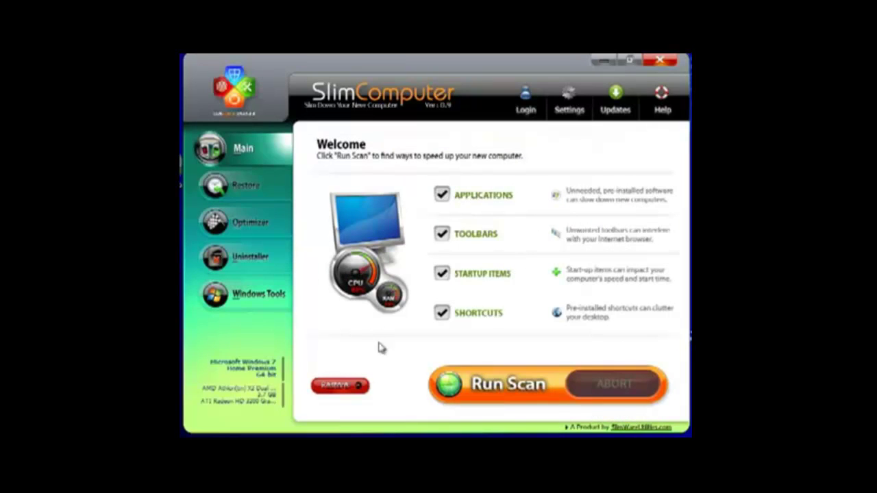